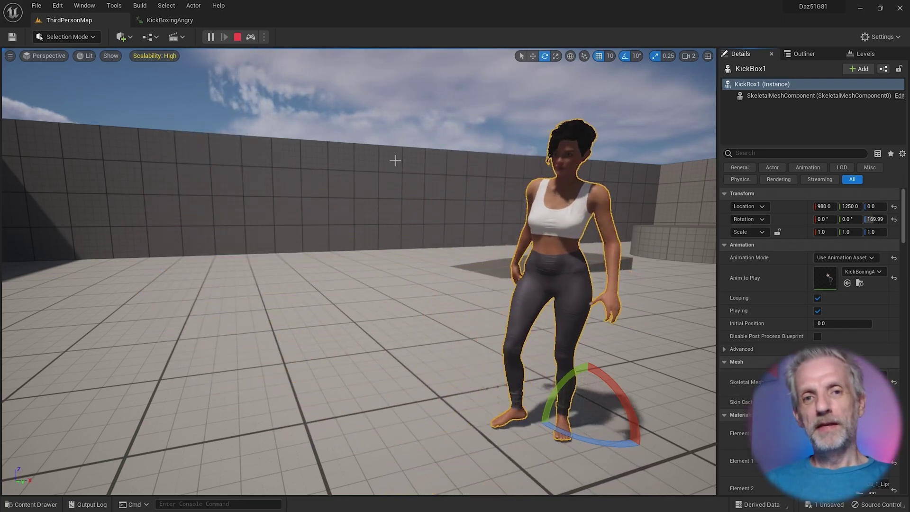
- Stop the running play session and switch to the Epic Games Launcher library's vault
click(237, 37)
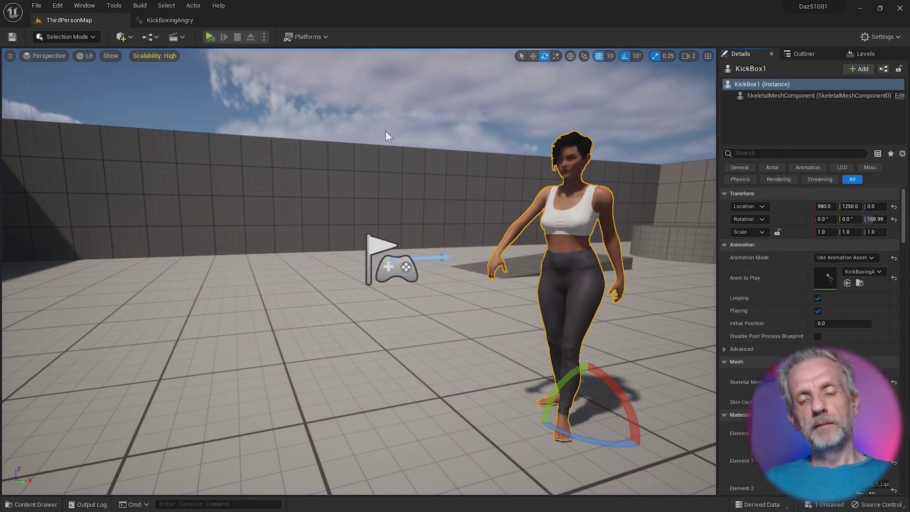
key(alt+Tab)
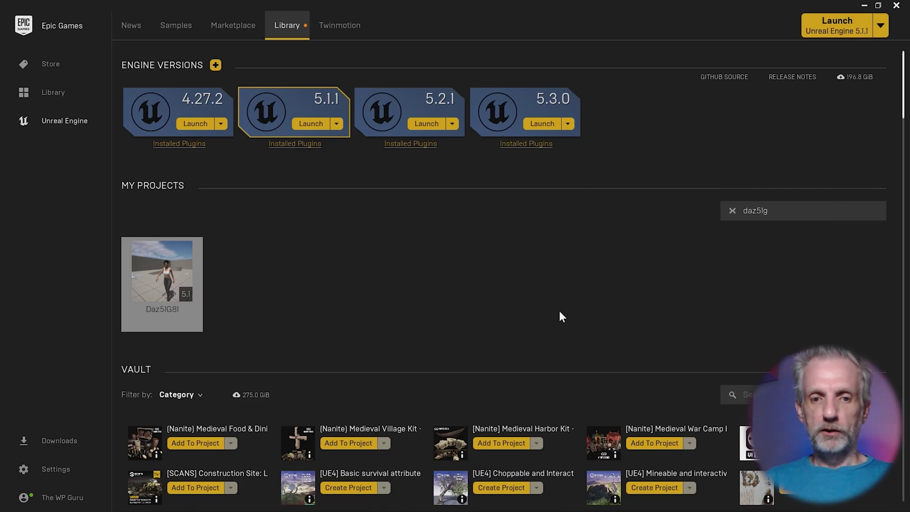
scroll(559, 312, down, 5)
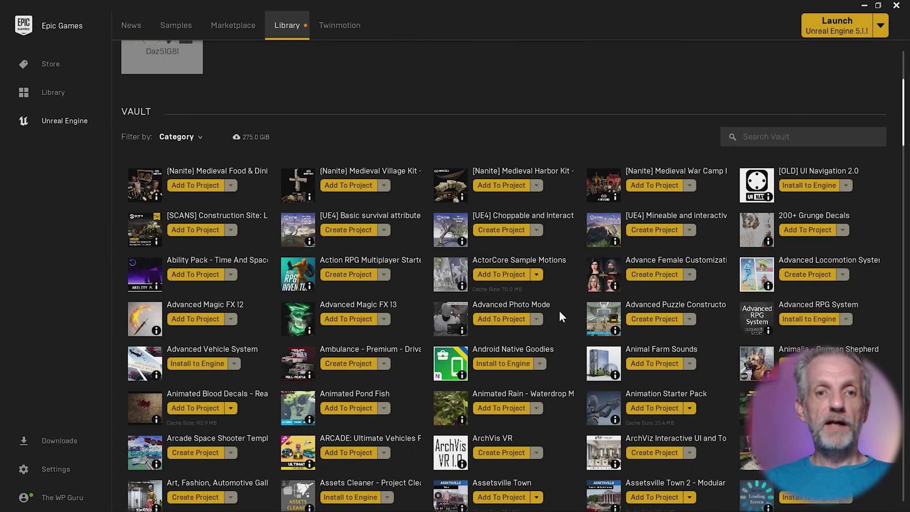
scroll(559, 316, down, 1)
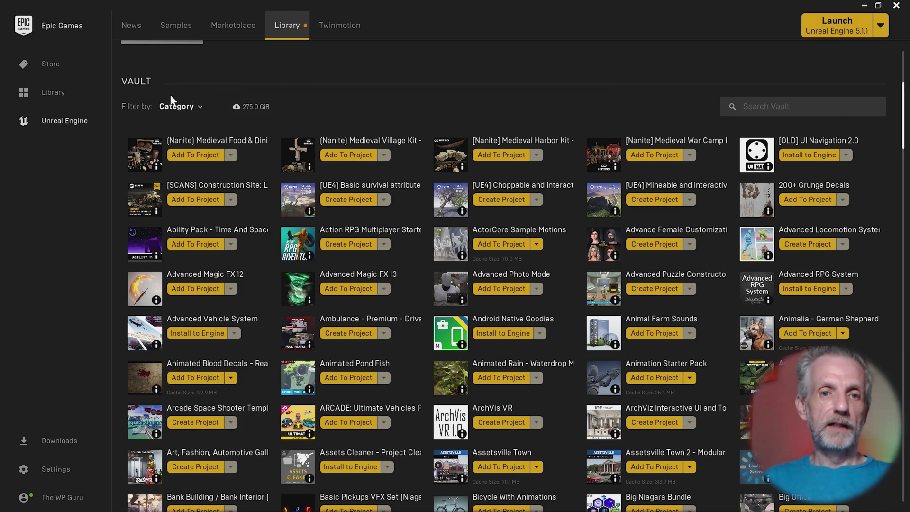
- Filter the vault so that only the Animations category is shown
click(198, 107)
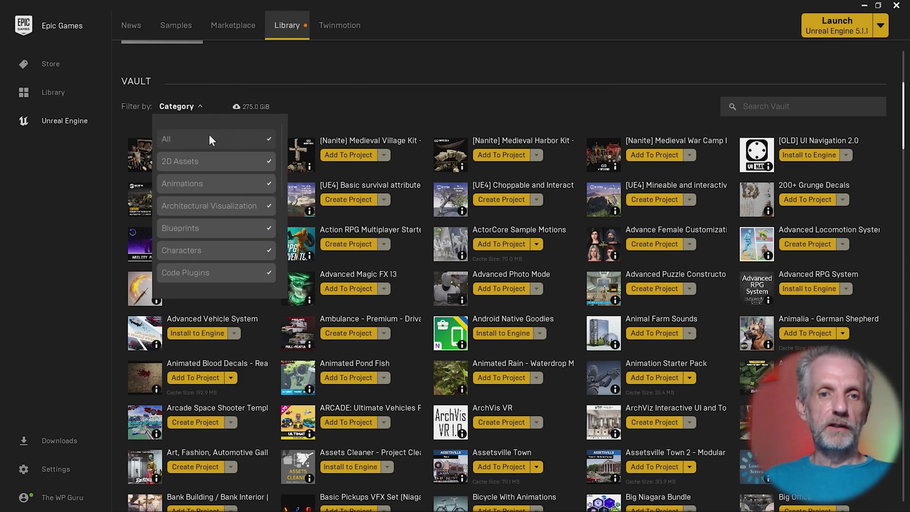
click(240, 138)
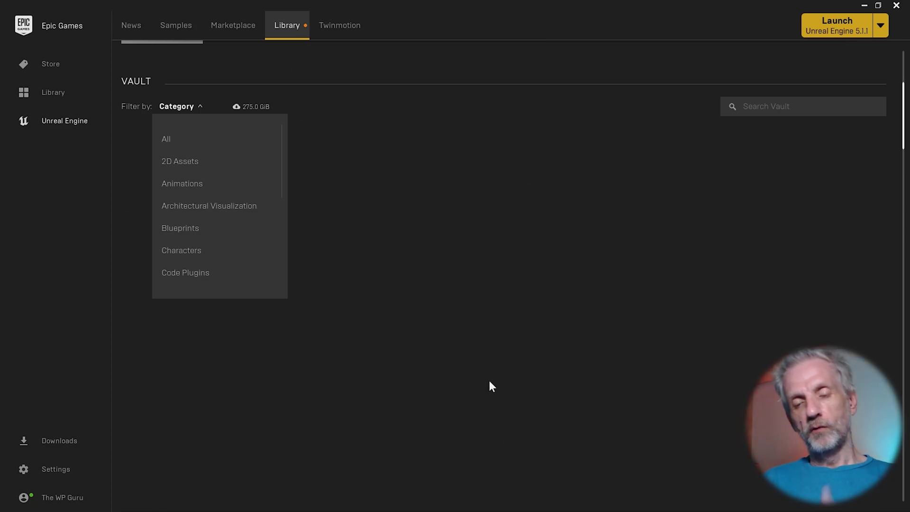
click(197, 183)
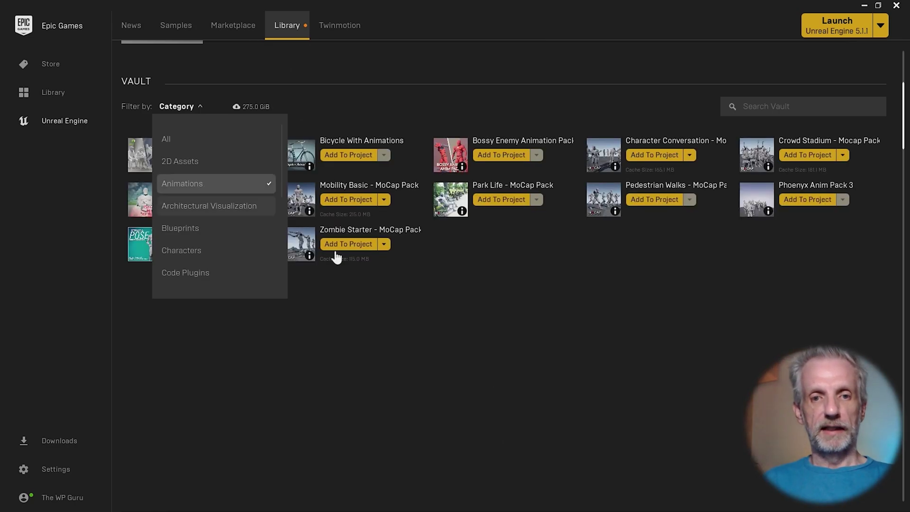
click(392, 350)
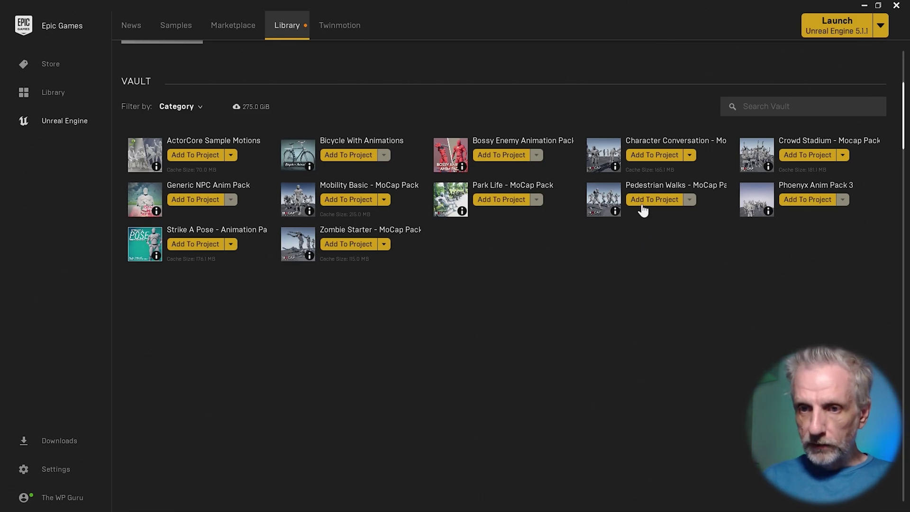
- Add the Pedestrian Walks MoCap pack to the Daz51G81 project
click(668, 201)
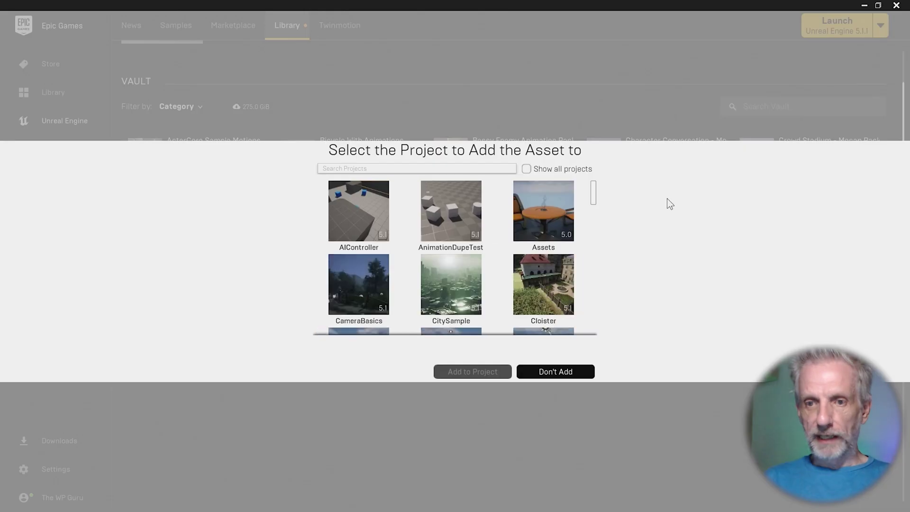
click(472, 170)
text(daz5lg8l)
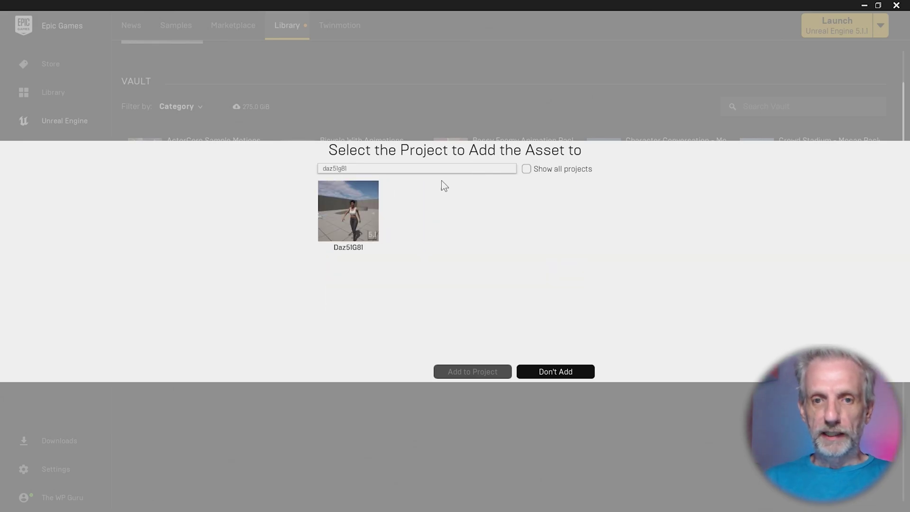
click(348, 220)
click(487, 377)
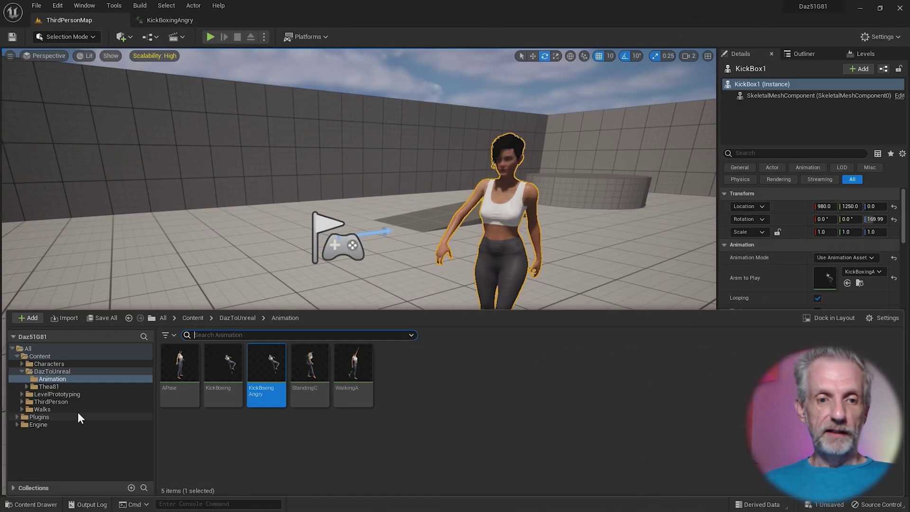
- Back in Unreal Editor, open the Walk_04_Texting animation from Walks/Animation/Root_Motion and preview it
click(76, 409)
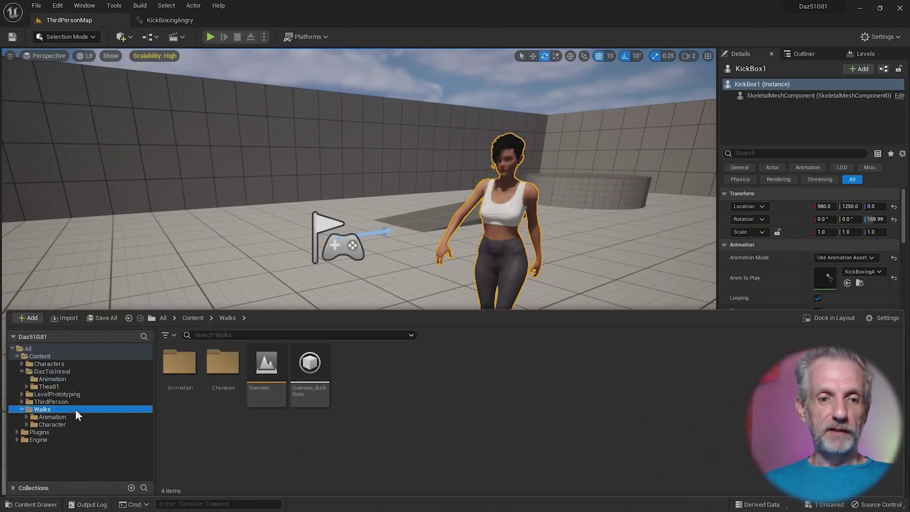
double_click(186, 379)
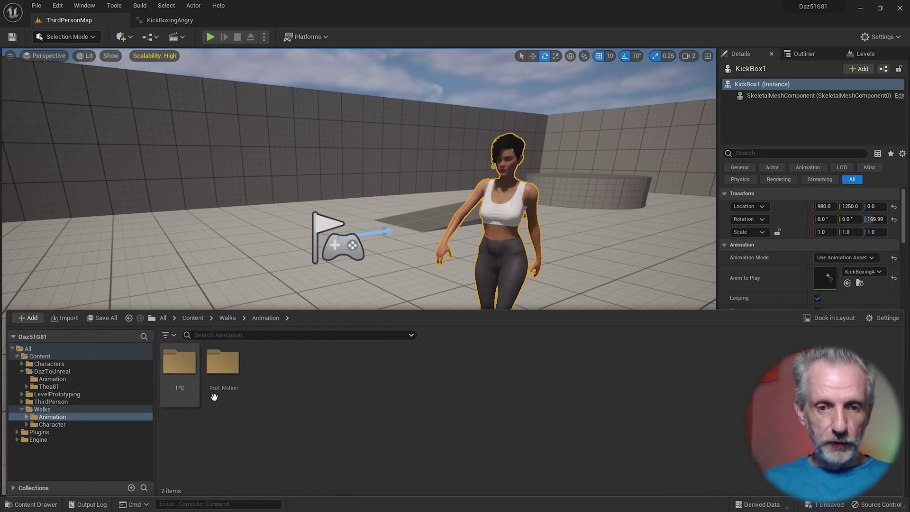
double_click(223, 367)
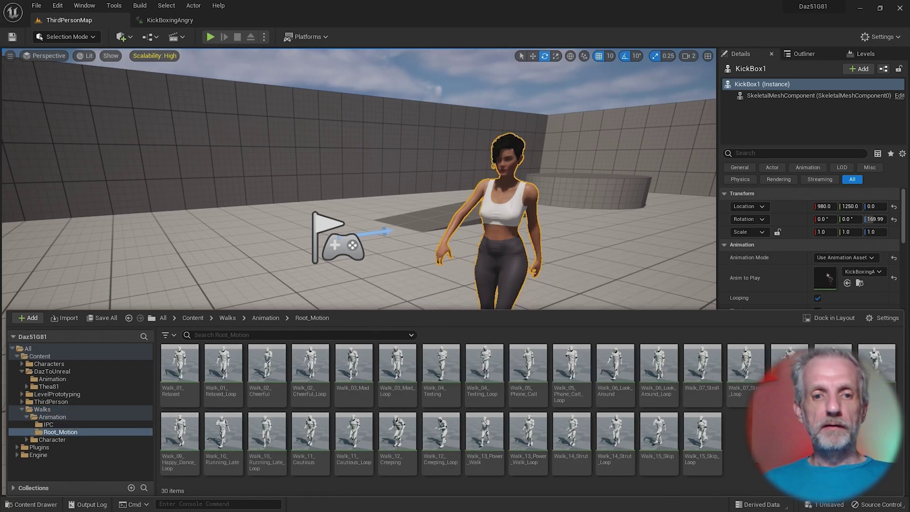
click(438, 362)
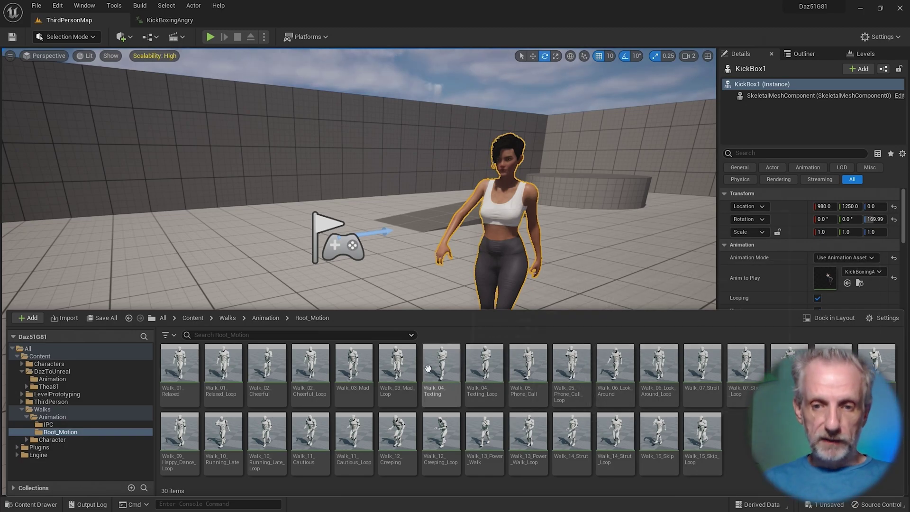
double_click(439, 362)
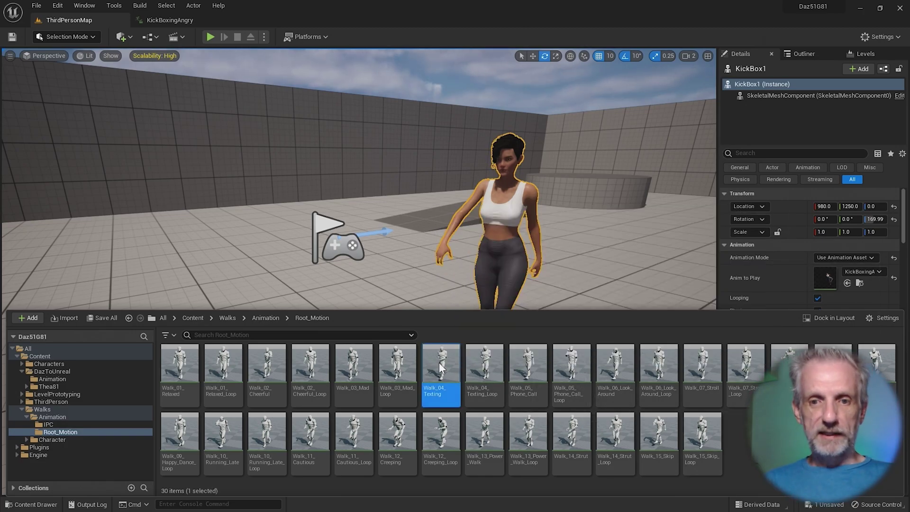
right_drag(510, 238, 488, 230)
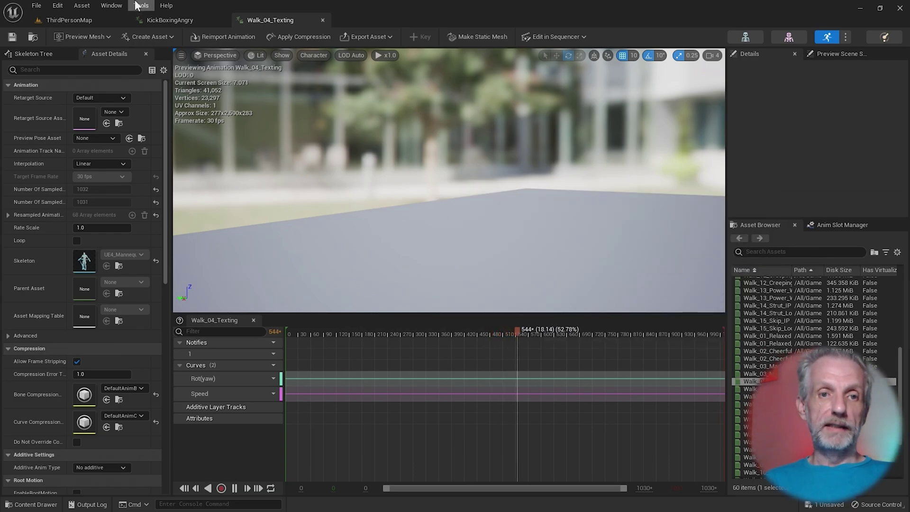
- Return to ThirdPersonMap and check which animations are available as KickBox1's Anim to Play, leaving the choice unchanged
click(75, 21)
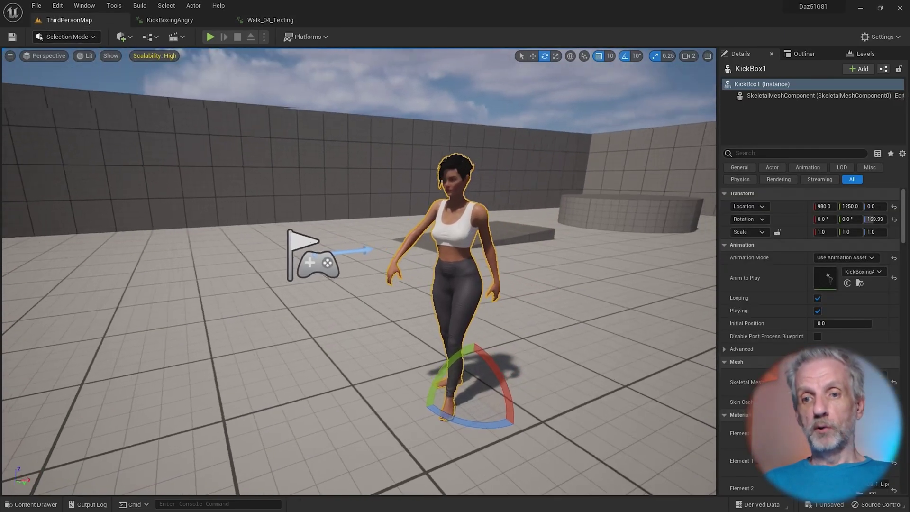
right_drag(597, 266, 554, 265)
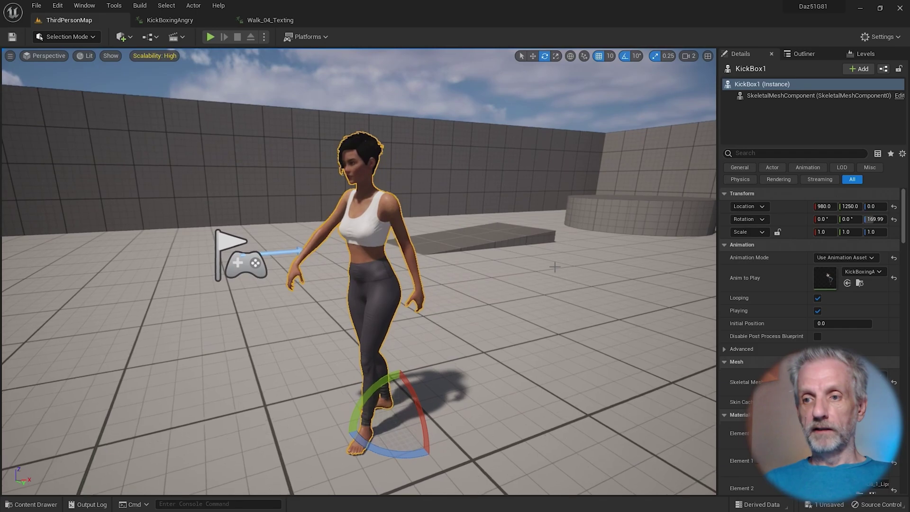
click(868, 273)
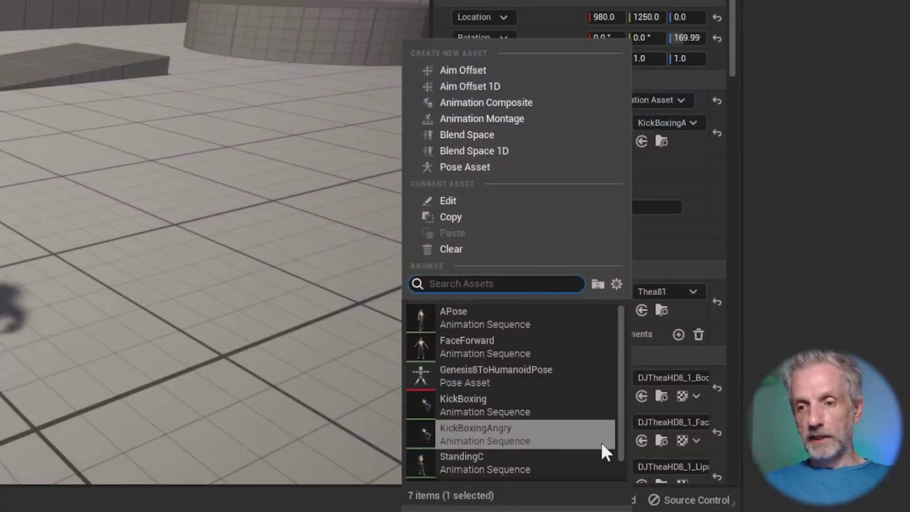
scroll(822, 468, down, 1)
scroll(822, 468, up, 1)
scroll(588, 375, down, 1)
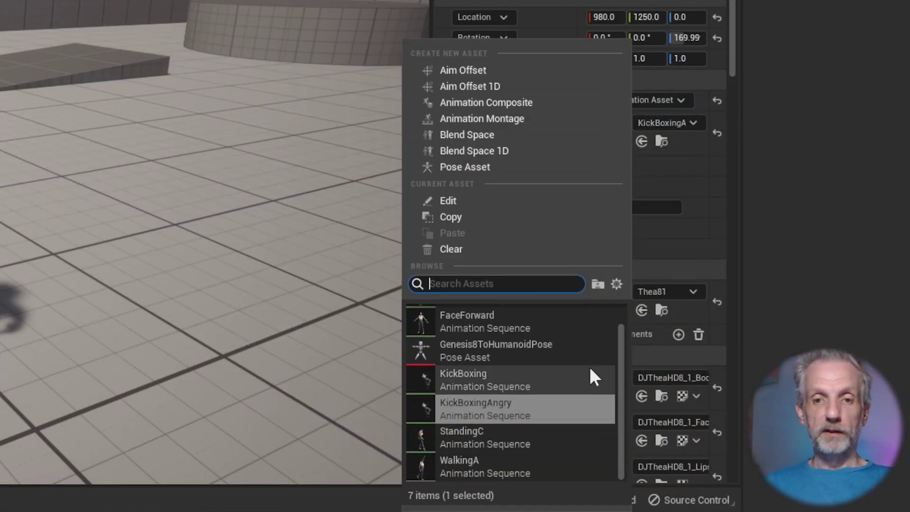
scroll(592, 374, up, 1)
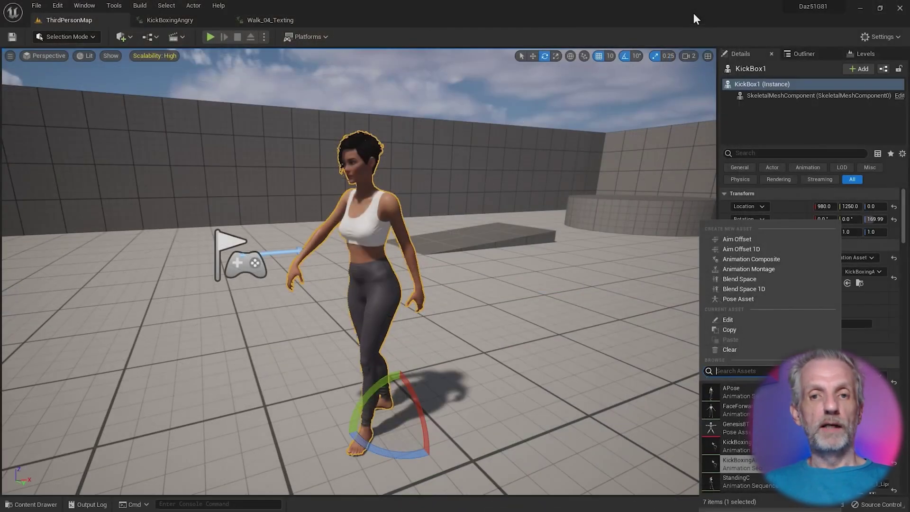
click(693, 15)
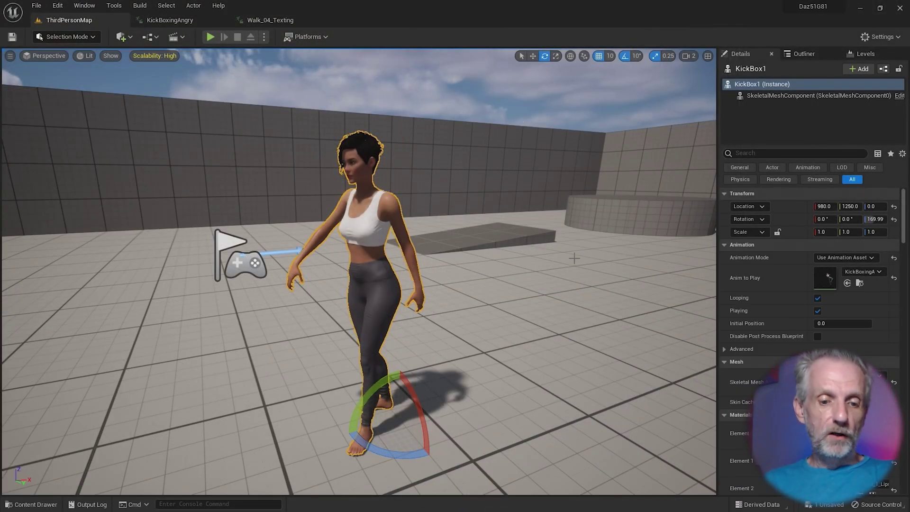
- Open the Retarget folder inside the DazToUnreal Content plugin folder
right_drag(574, 258, 630, 261)
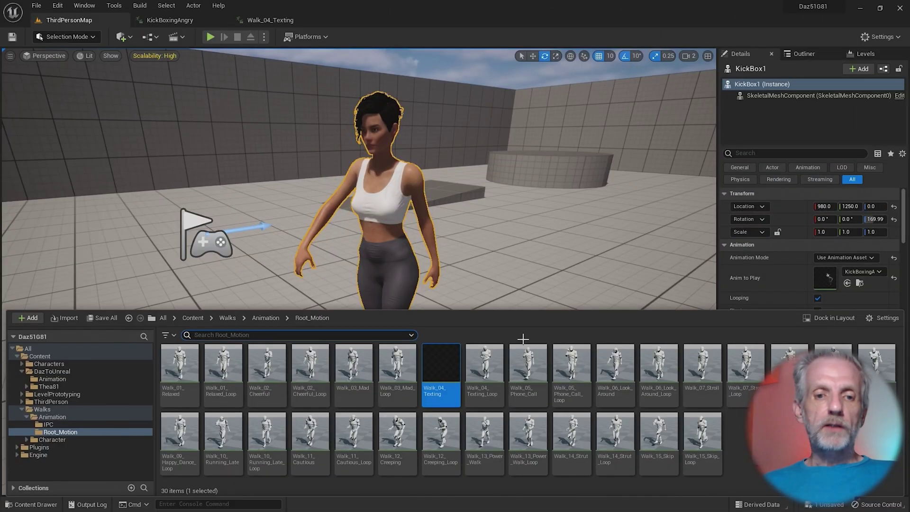
click(72, 448)
click(92, 455)
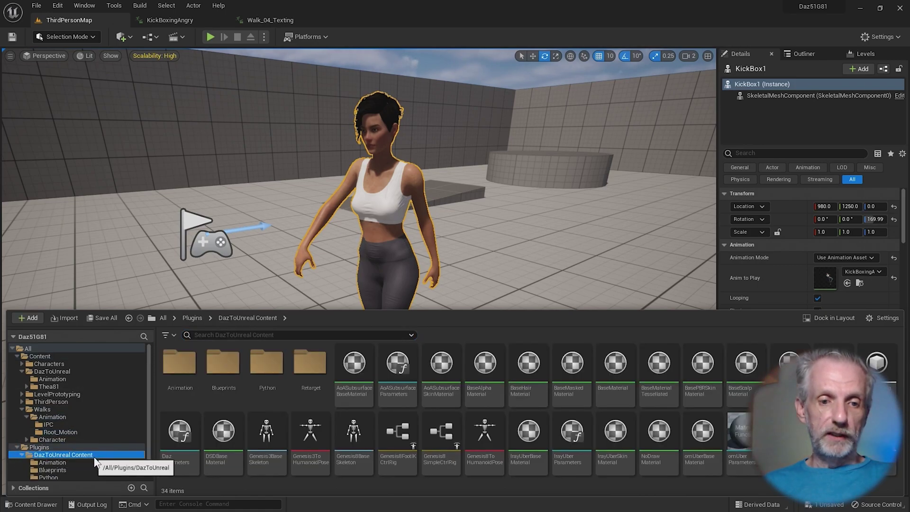
double_click(311, 362)
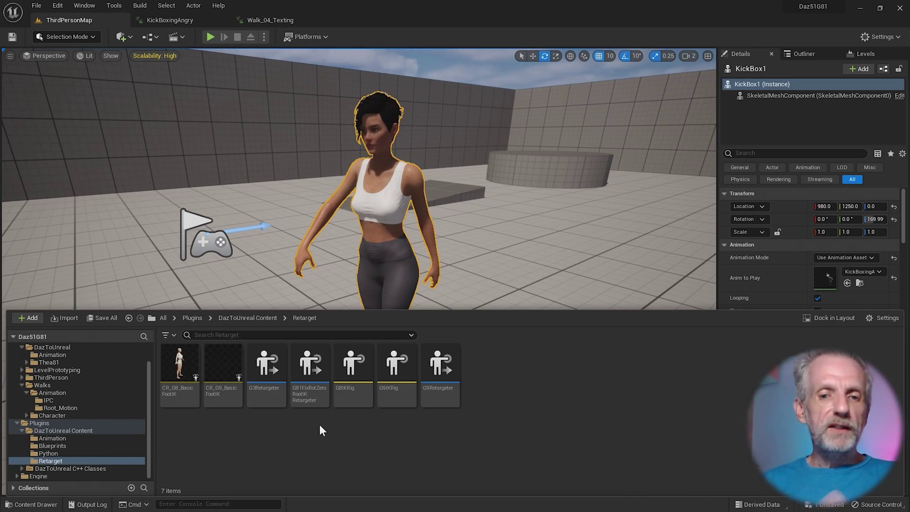
- Copy the G81FixRotZeroRootIKRetargeter asset into the DazToUnreal/Thea81 folder and open that folder
click(308, 374)
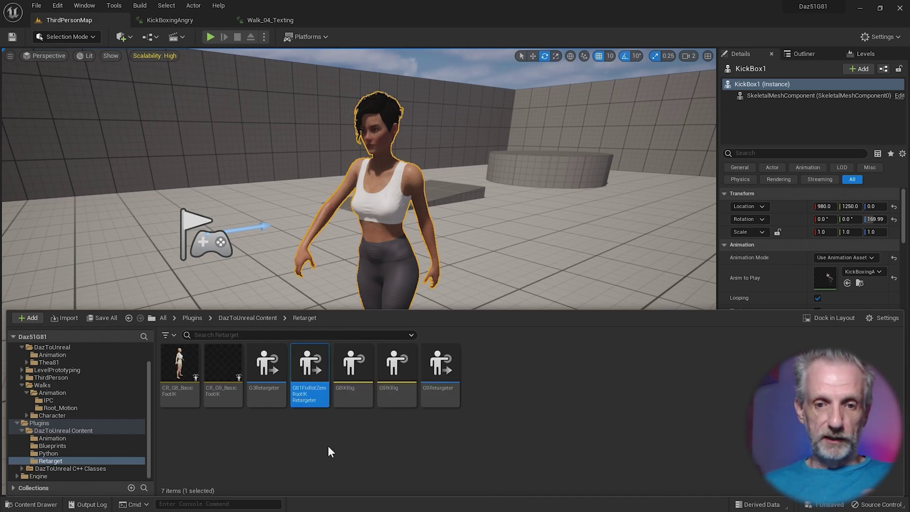
drag(150, 450, 148, 419)
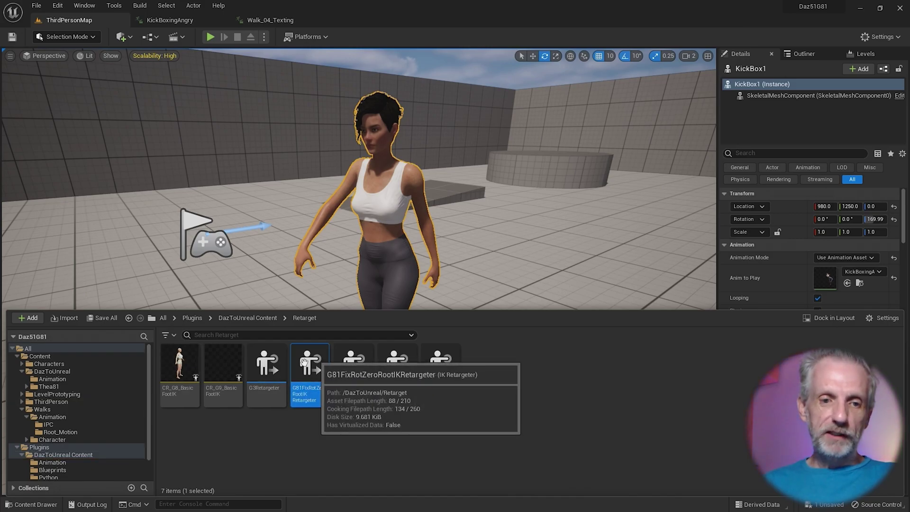
drag(310, 367, 92, 386)
click(126, 415)
click(63, 388)
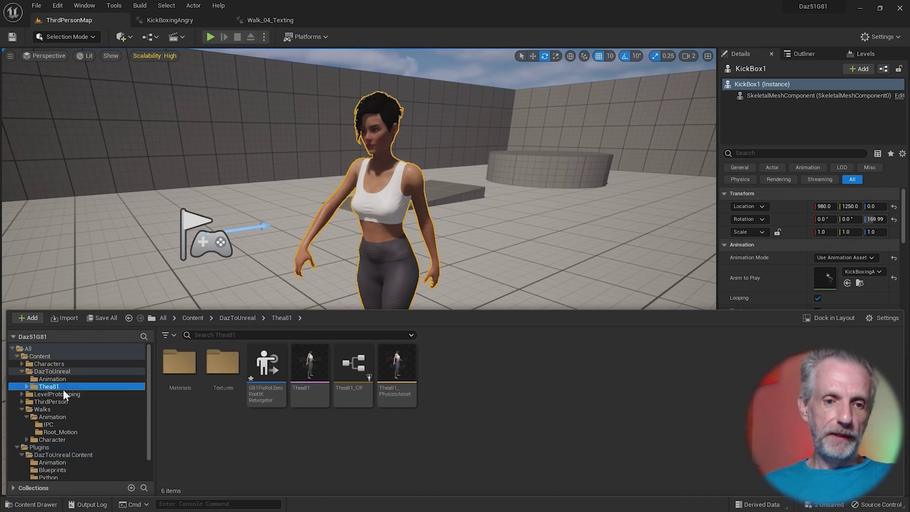
- Rename the copied IK retargeter in the Thea81 folder as RT_UE4toThea
click(265, 379)
key(F2)
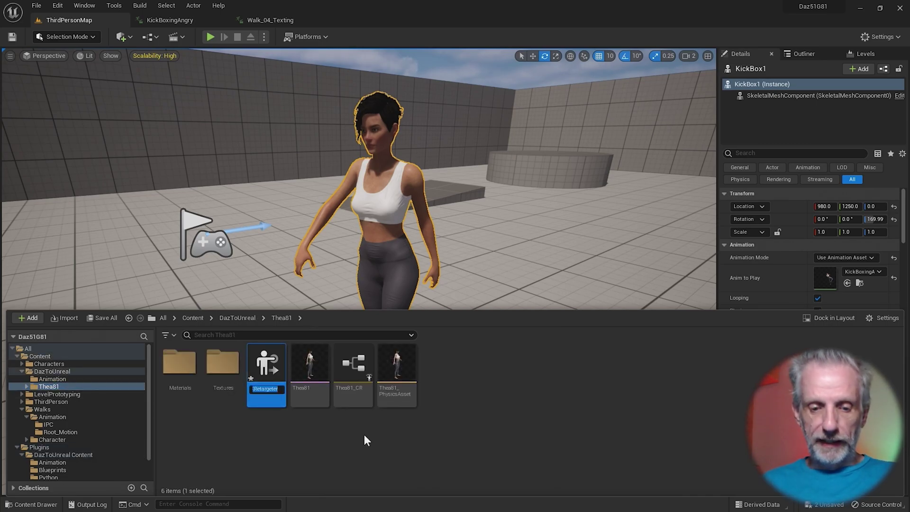
text(RT_U)
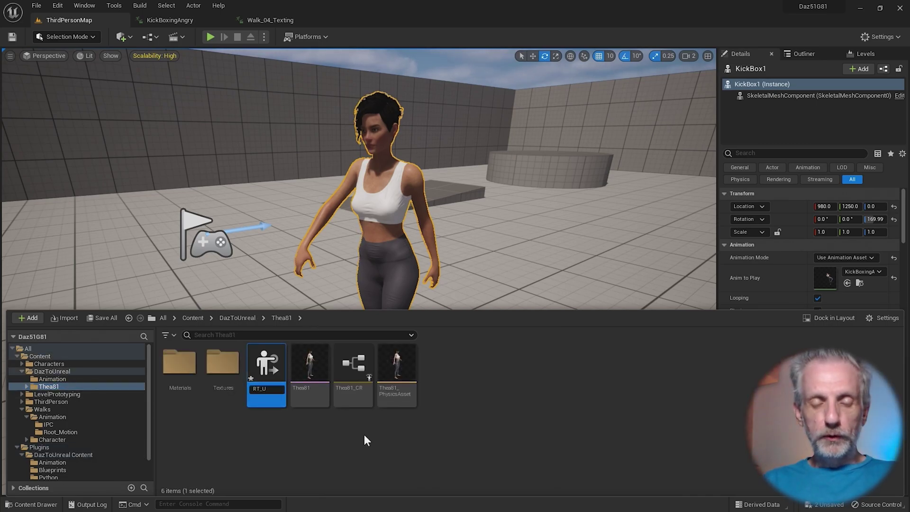
text(E4toThea)
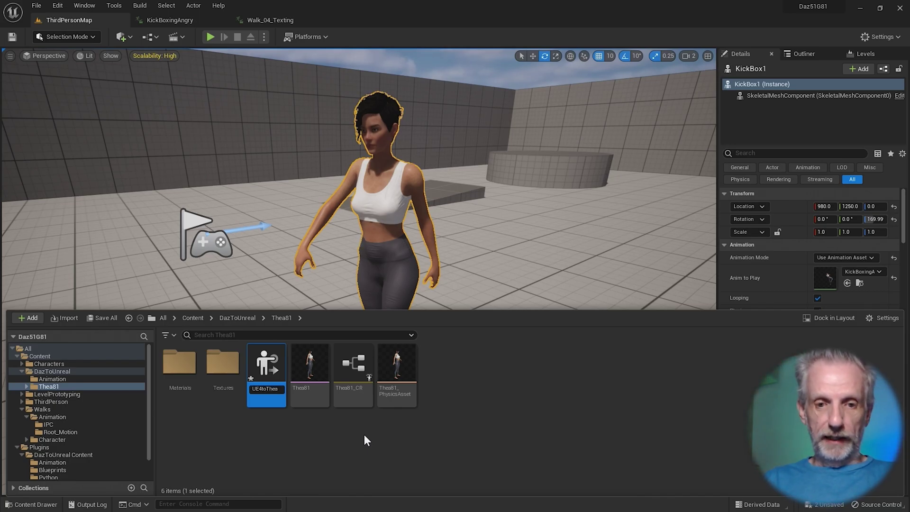
key(Return)
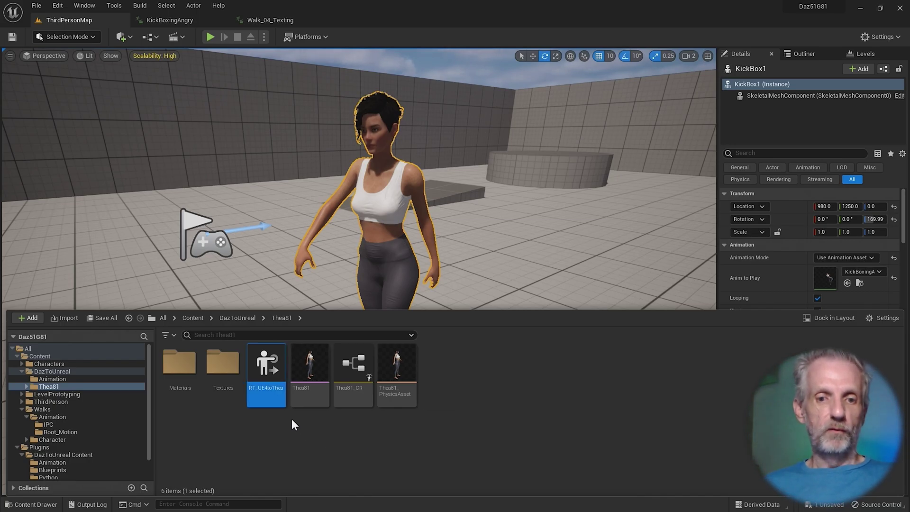
- Open the RT_UE4toThea retargeter and set its target preview mesh to Thea81
double_click(265, 372)
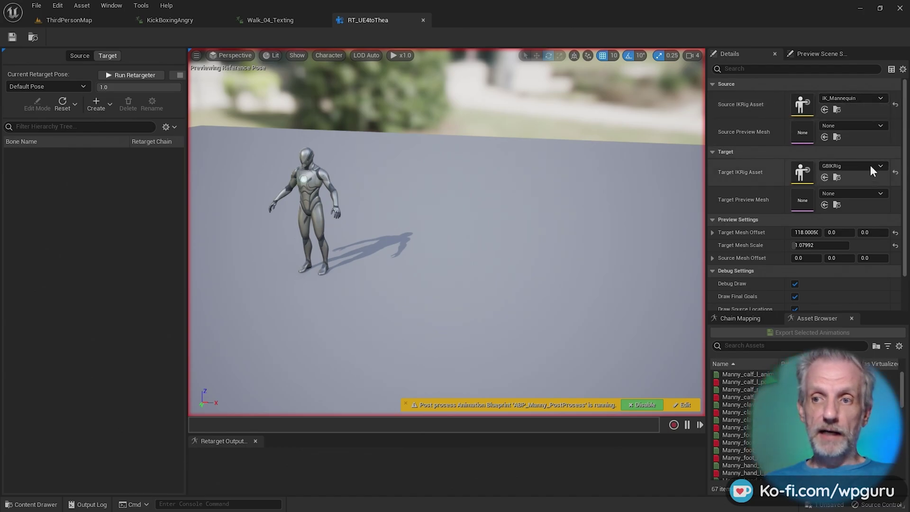
click(872, 191)
text(thea)
click(833, 280)
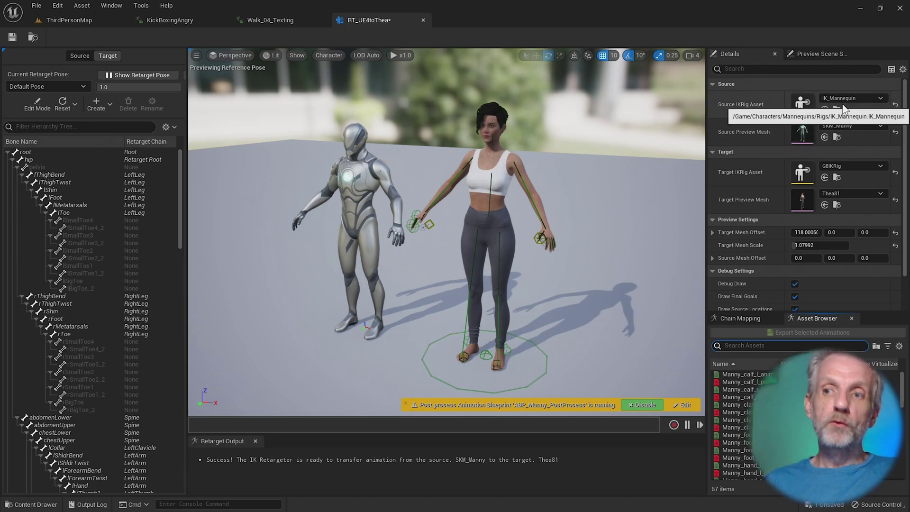
- Set the retargeter's source IK rig to IK_UE4_Mannequin and preview the Jog_Fwd animation
click(875, 98)
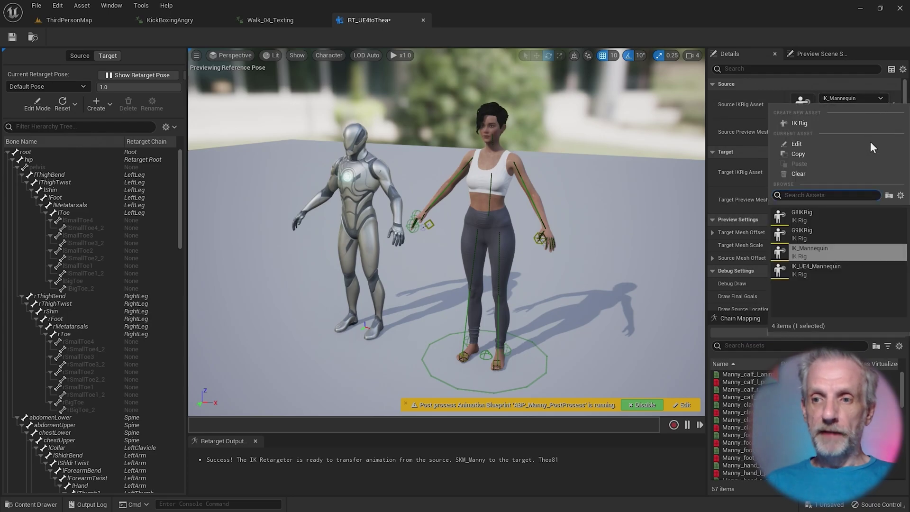
click(845, 272)
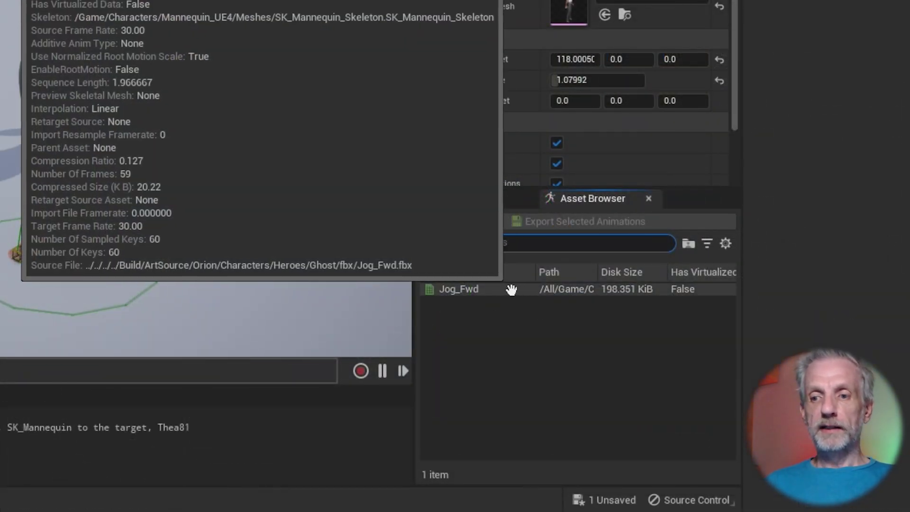
click(535, 288)
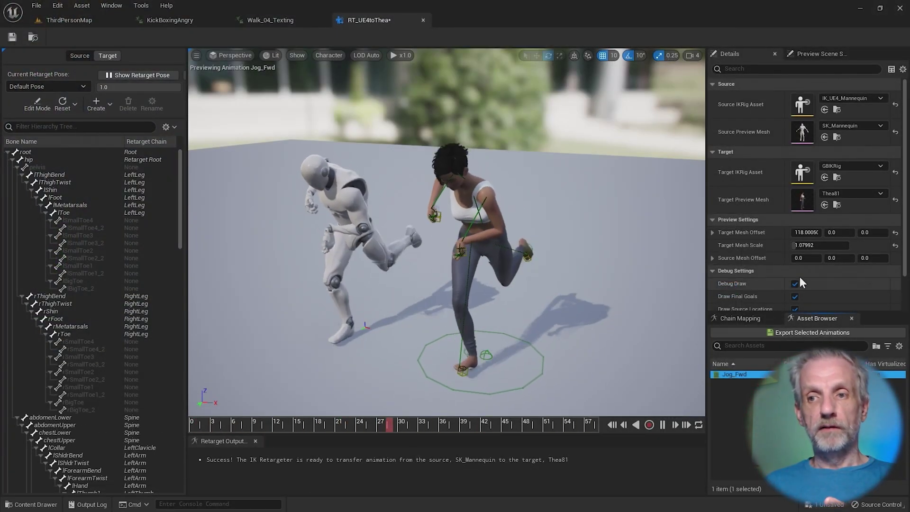
- Set the source preview mesh to the SK_Mannequin from the Walks/Character/Mesh folder and browse its available animations
click(879, 125)
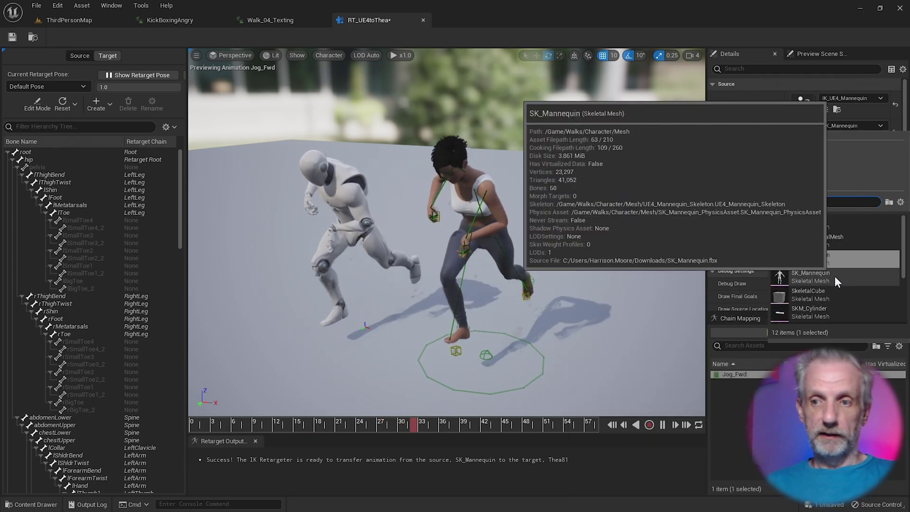
click(835, 280)
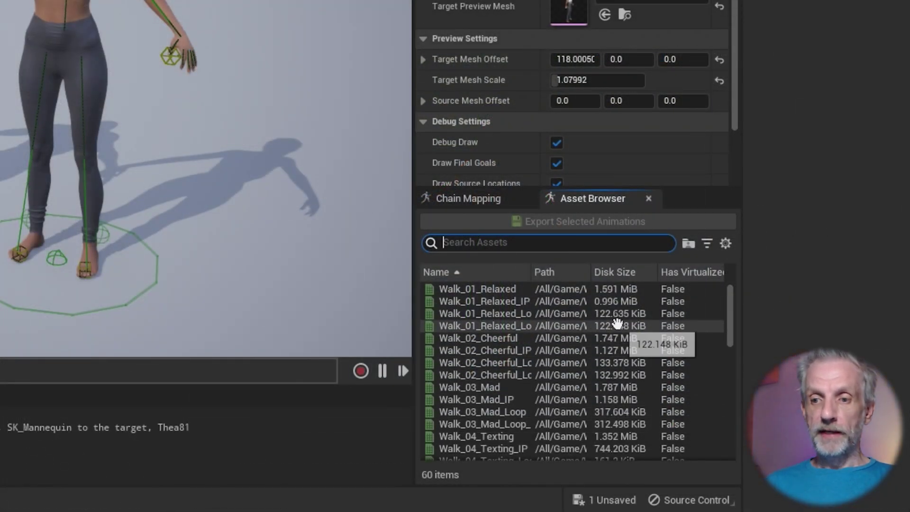
scroll(617, 324, down, 5)
scroll(617, 324, up, 5)
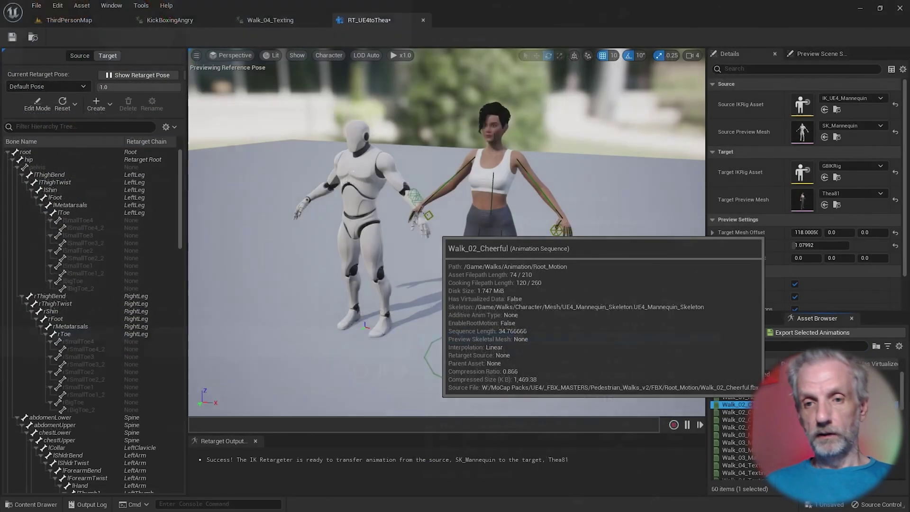
- Preview the Walk_02_Cheerful and Walk_02_Cheerful_Loop_IP animations on the source and target characters
click(520, 336)
scroll(446, 232, down, 5)
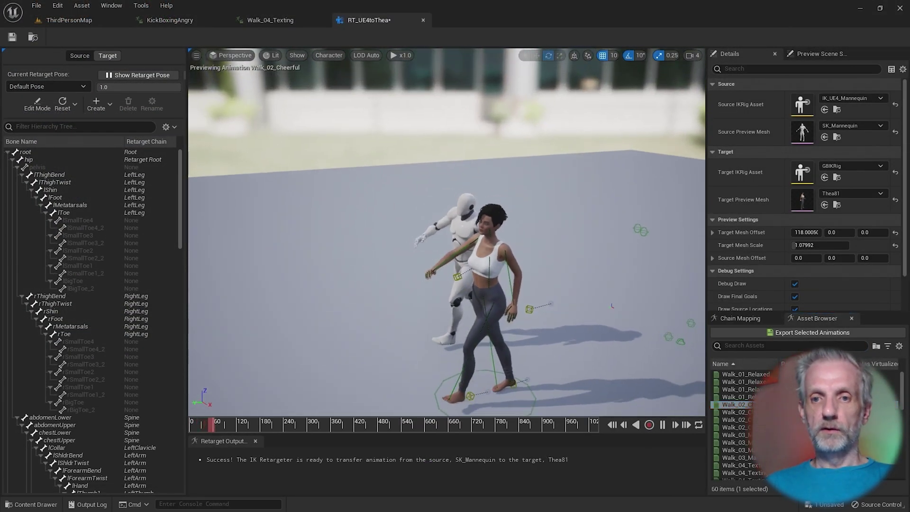
right_drag(656, 356, 675, 391)
double_click(736, 426)
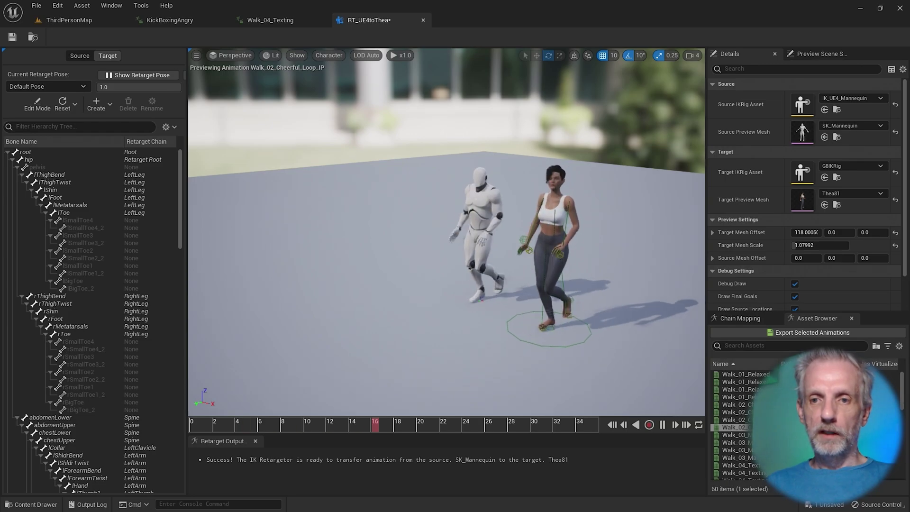
scroll(739, 412, down, 3)
click(732, 434)
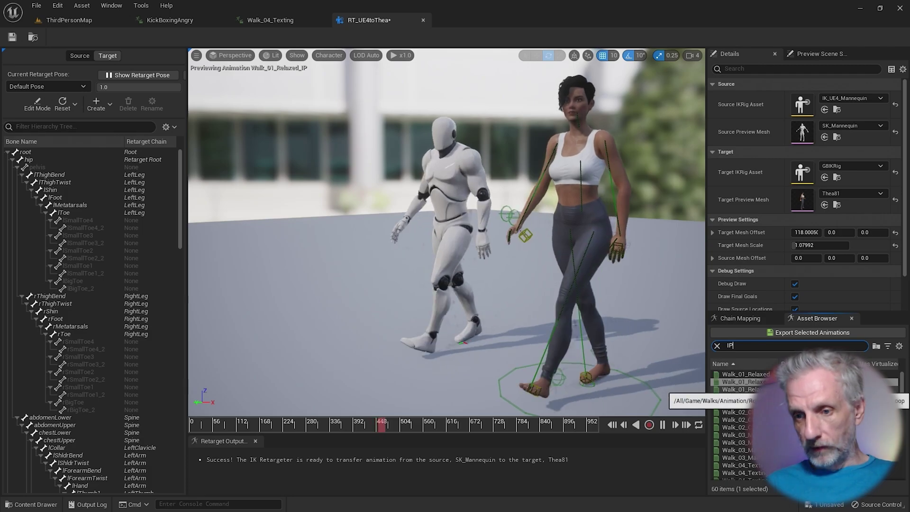
- Select the in-place animations Walk_01_Relaxed_IP, Walk_01_Relaxed_Loop_IP, Walk_02_Cheerful_IP, Walk_02_Cheerful_Loop_IP and Walk_03_Mad_IP for export
mouse_move(739, 382)
ctrl+click(765, 397)
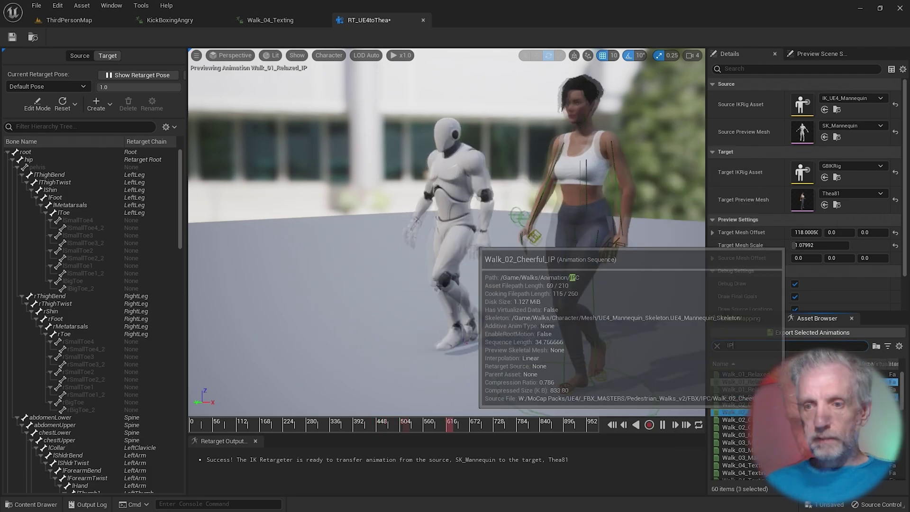
ctrl+click(776, 412)
ctrl+click(777, 428)
ctrl+click(739, 442)
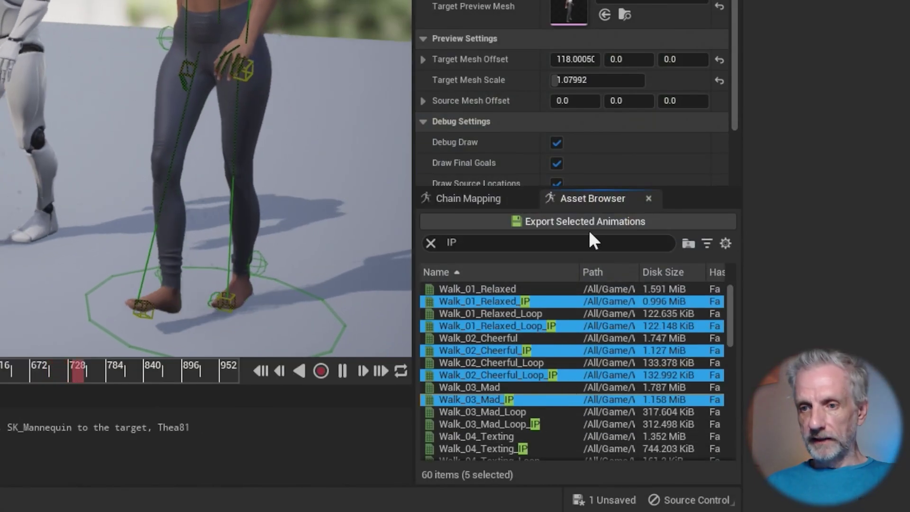
- Export the selected retargeted animations into a new Walks folder under DazToUnreal/Animation
click(596, 222)
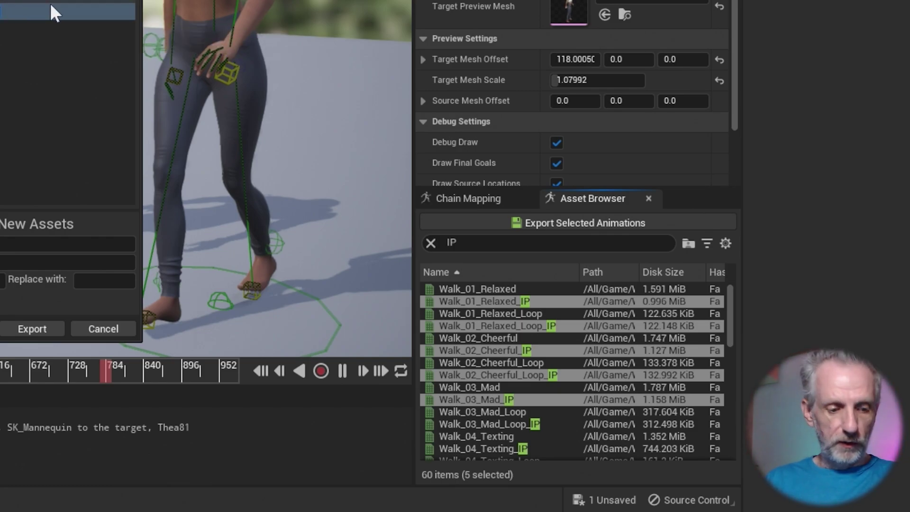
text(Walks)
key(Return)
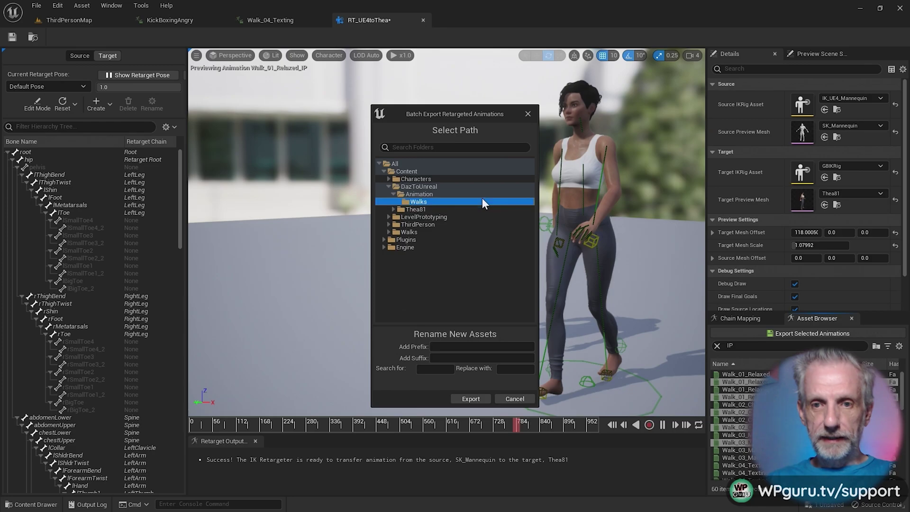
click(480, 399)
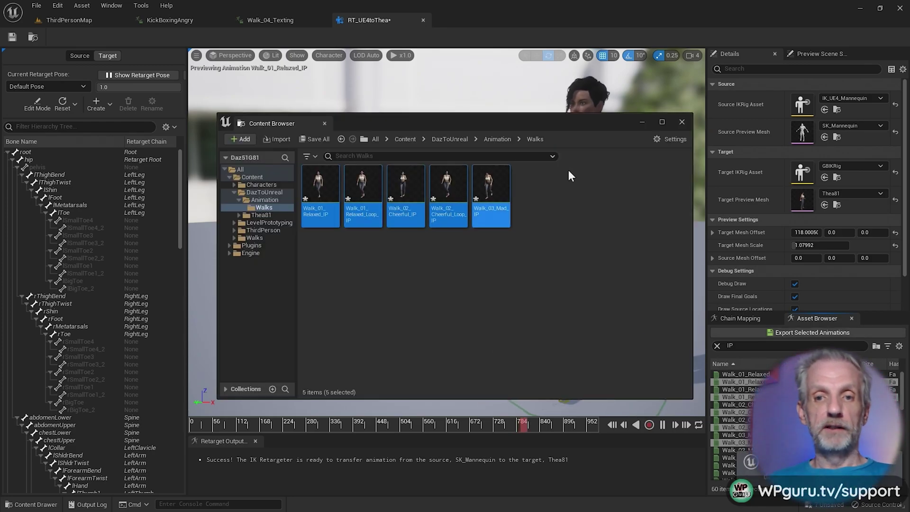
click(683, 121)
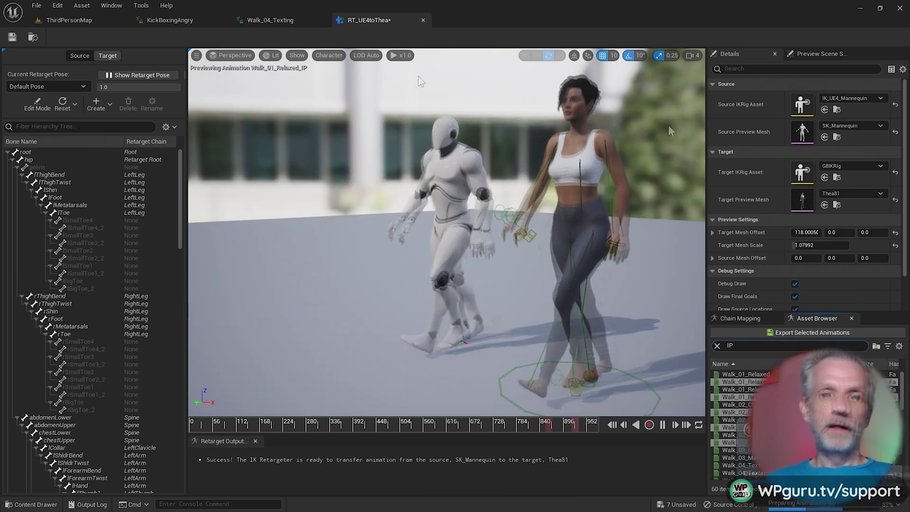
- In ThirdPersonMap, set the KickBox1 character's animation to play to Walk_01_Relaxed_IP
click(83, 21)
right_drag(506, 190, 461, 223)
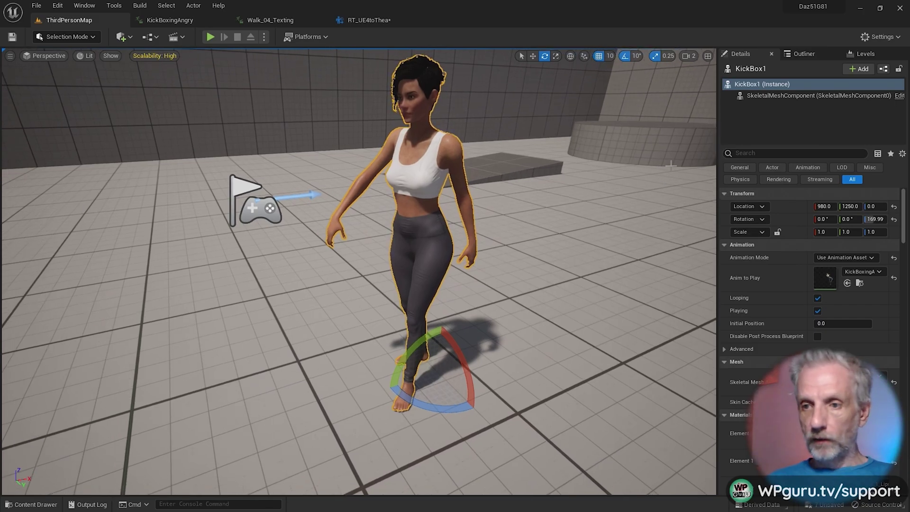
click(875, 271)
scroll(729, 426, down, 2)
click(734, 424)
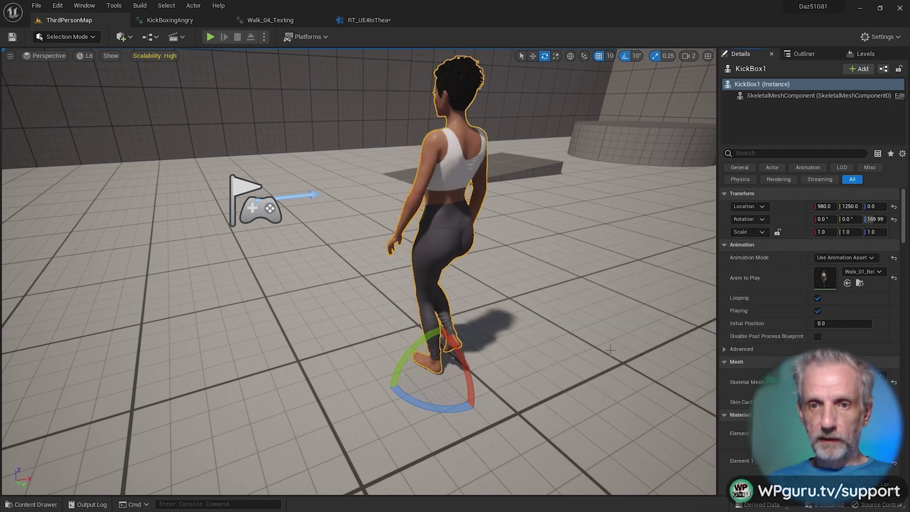
- Run the level in Simulate mode and examine the walking character from the front side
right_drag(522, 299, 508, 288)
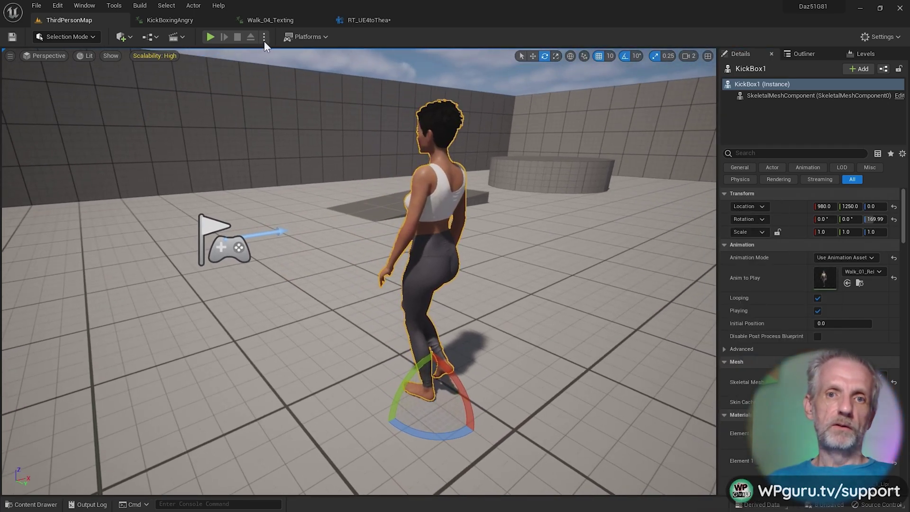
click(307, 116)
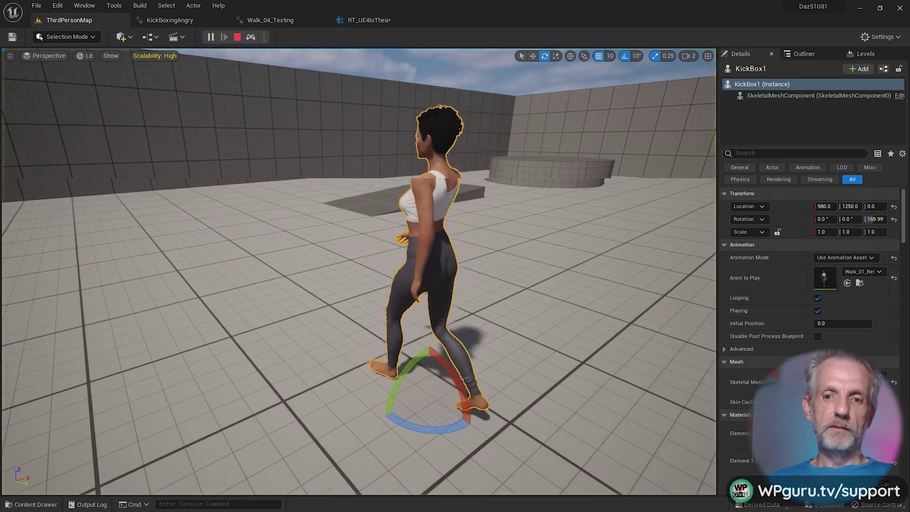
right_drag(358, 271, 483, 256)
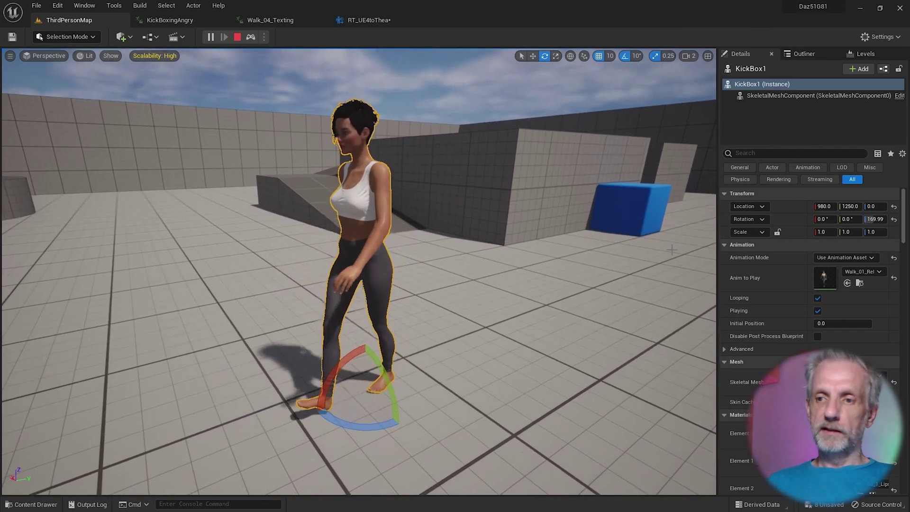
- Play Walk_02_Cheerful_IP and Walk_03_Mad_IP in turn on KickBox1 during the running simulation
click(873, 274)
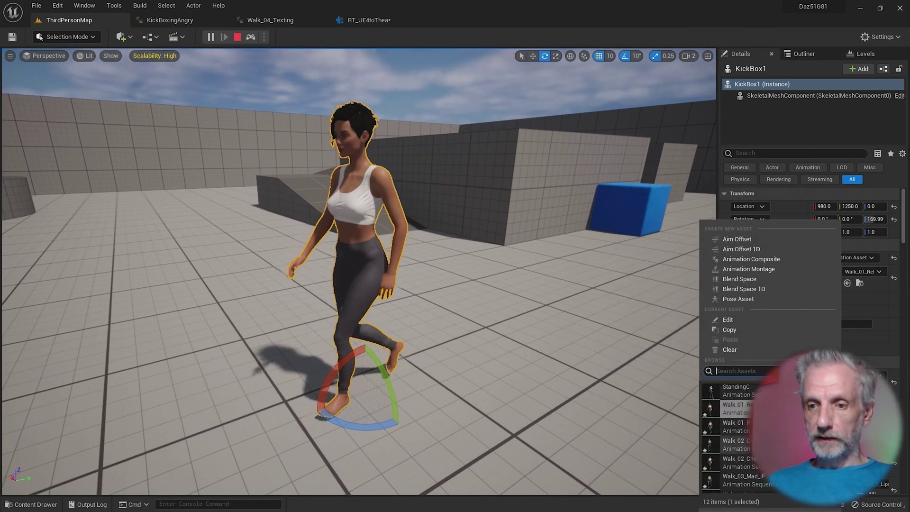
click(734, 430)
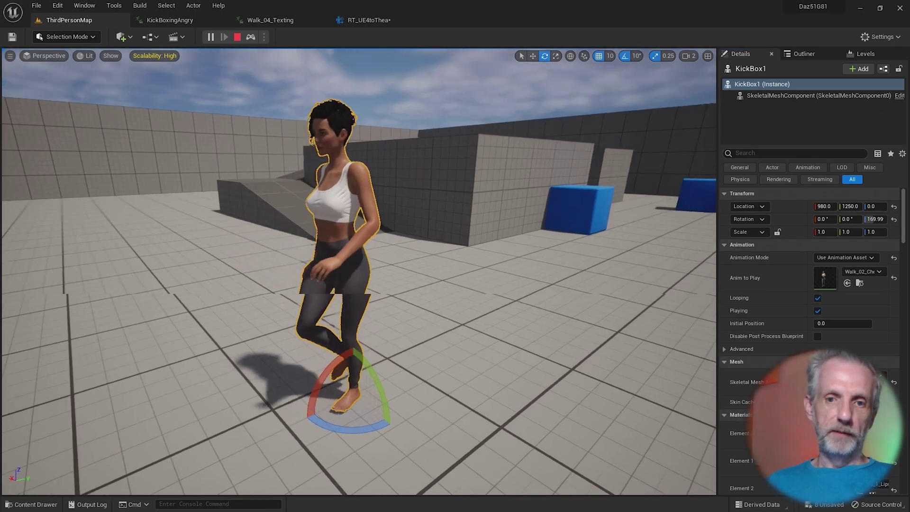
right_drag(359, 271, 379, 291)
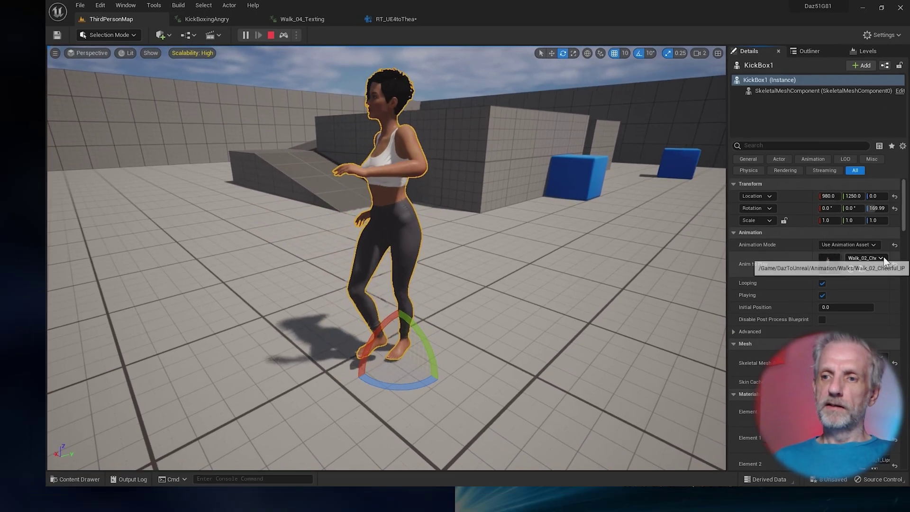
click(876, 272)
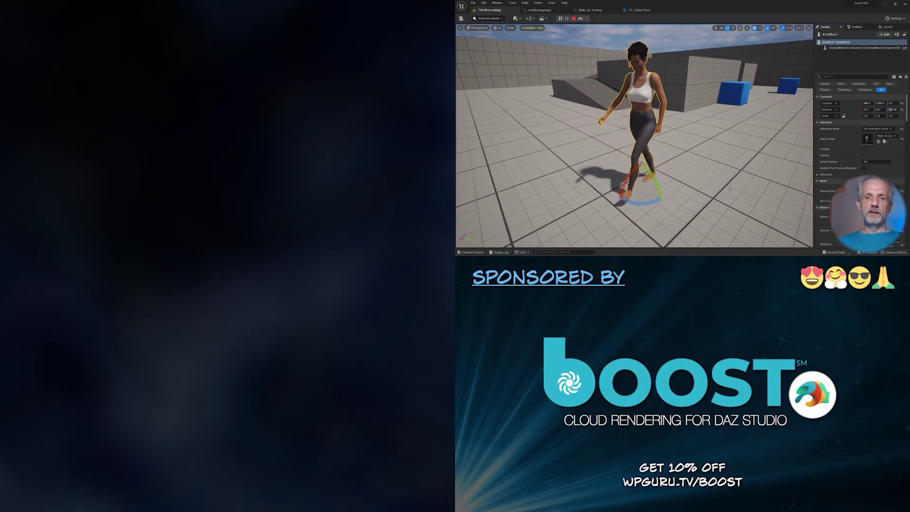
right_drag(727, 189, 722, 183)
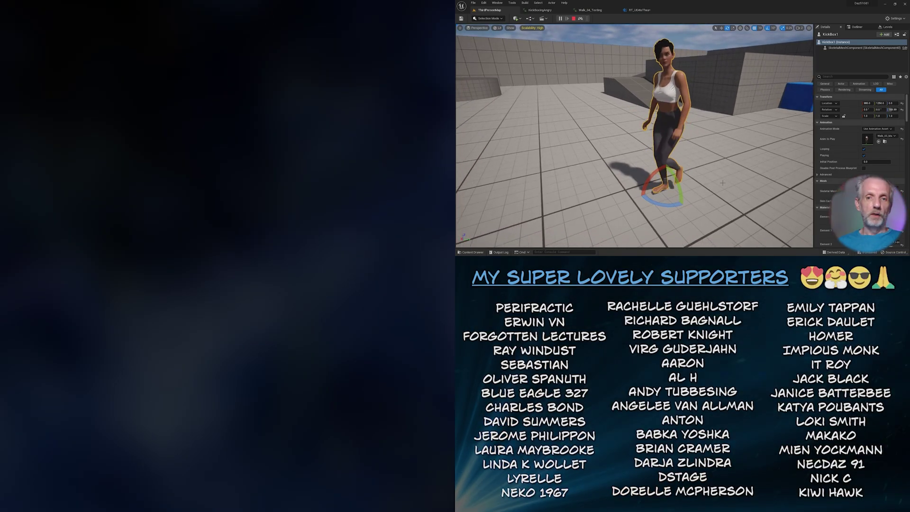